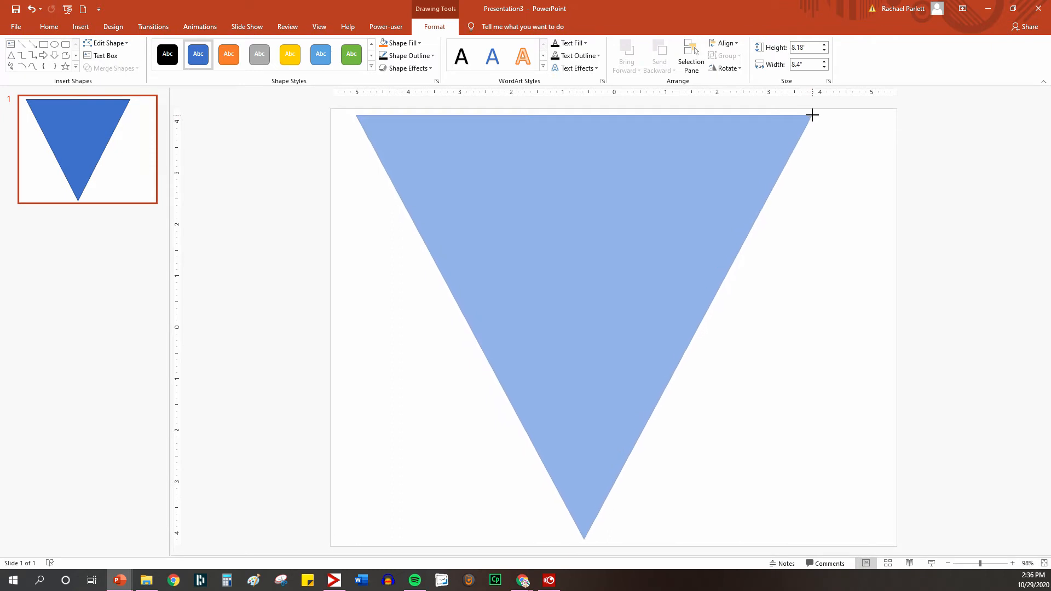
- Centre the inverted triangle on the slide and switch its fill to a picture or texture fill
{"action": "left_click_drag", "start_coordinate": [631, 209], "coordinate": [680, 208]}
{"action": "left_click", "coordinate": [883, 251]}
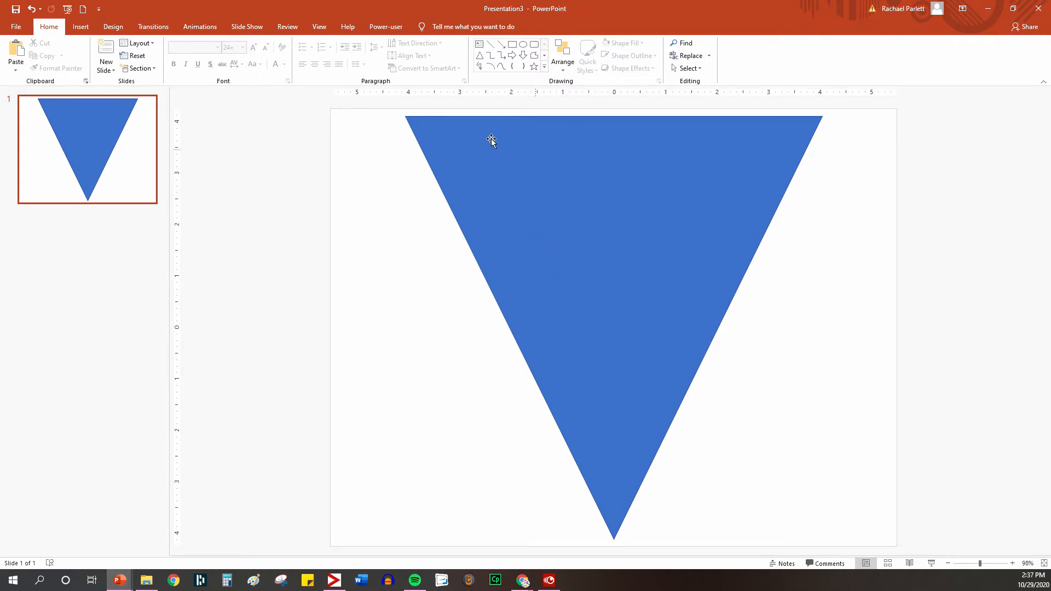
{"action": "left_click", "coordinate": [521, 164]}
{"action": "right_click", "coordinate": [520, 166]}
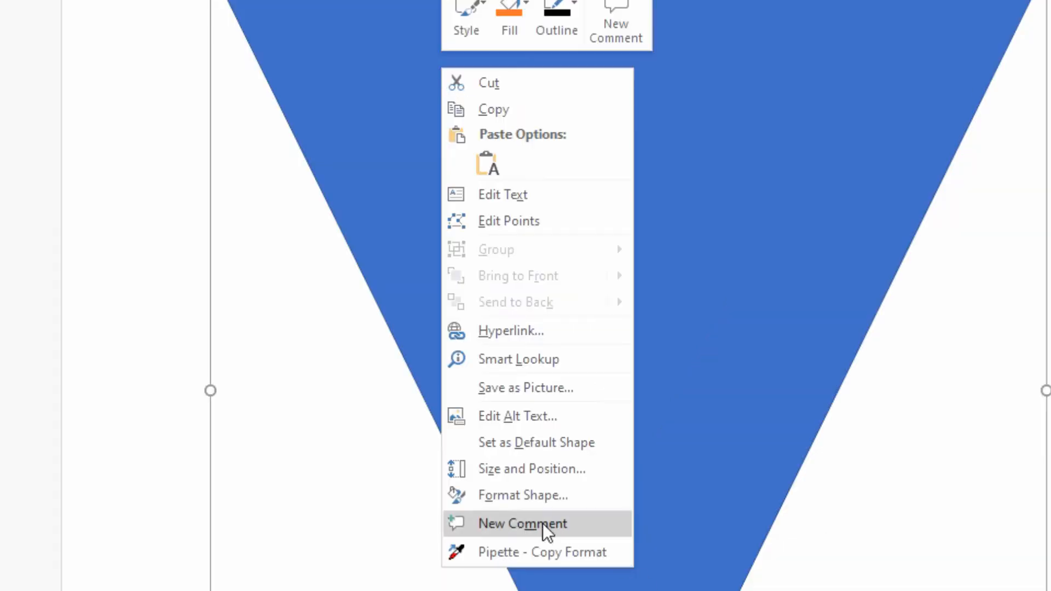
{"action": "left_click", "coordinate": [519, 496]}
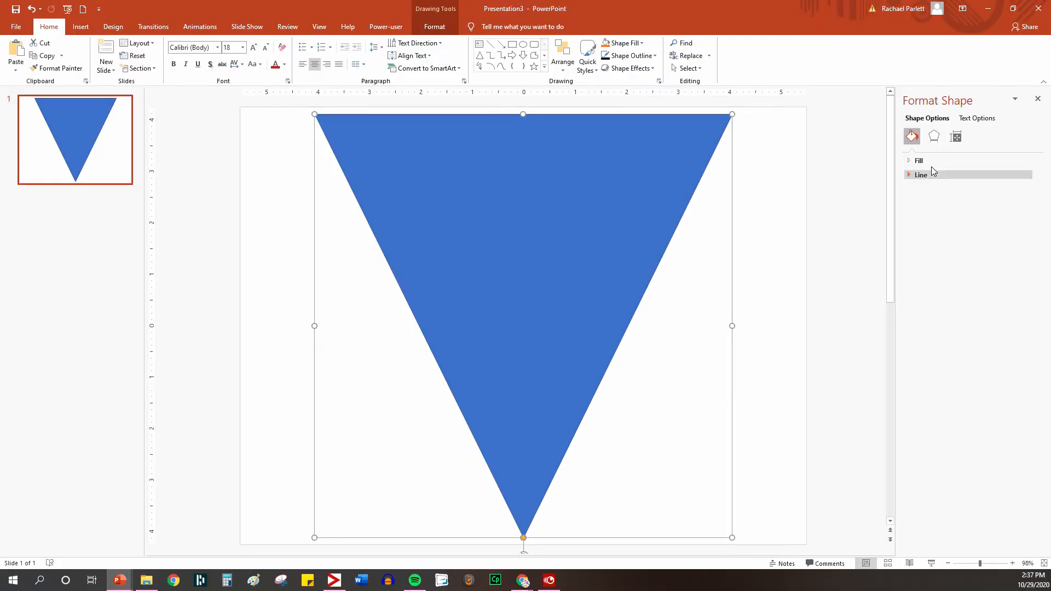
{"action": "left_click", "coordinate": [918, 160]}
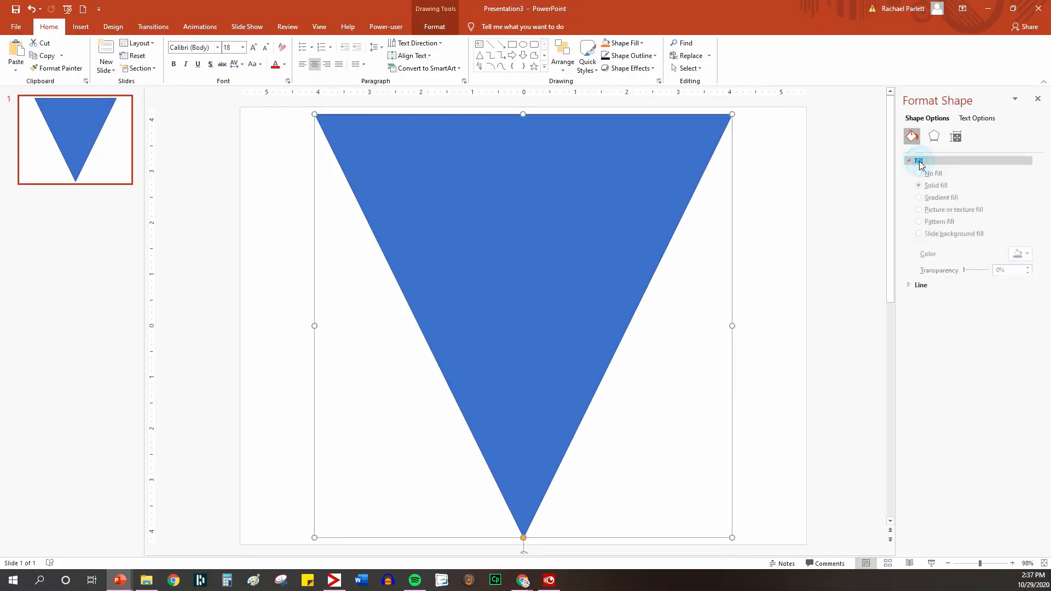
{"action": "left_click", "coordinate": [918, 212]}
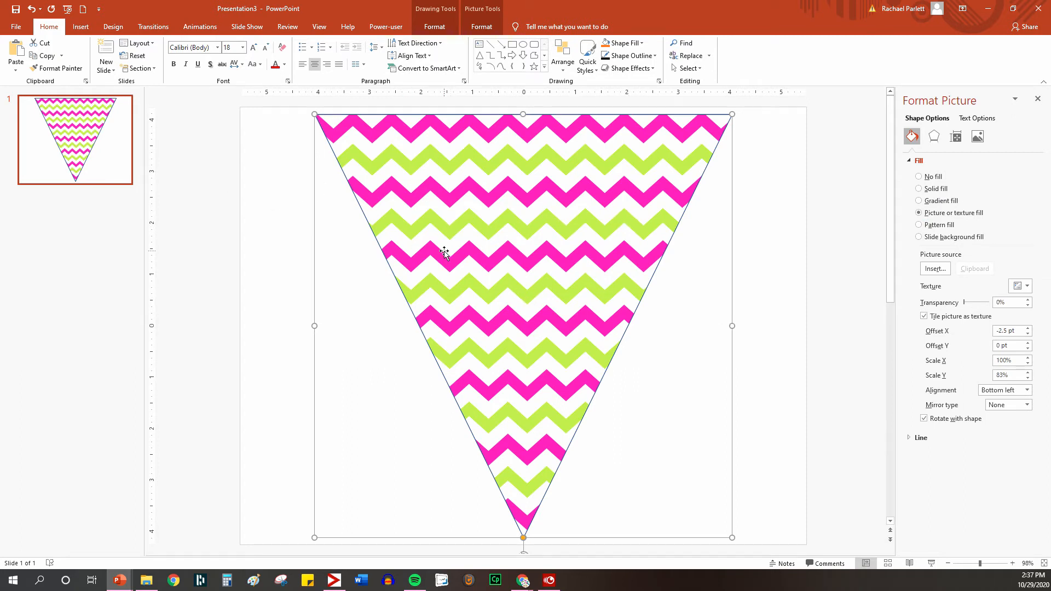
- Fill the triangle with the blue polka-dot paper image from the jennyL_neon_delight folder
{"action": "left_click", "coordinate": [934, 269]}
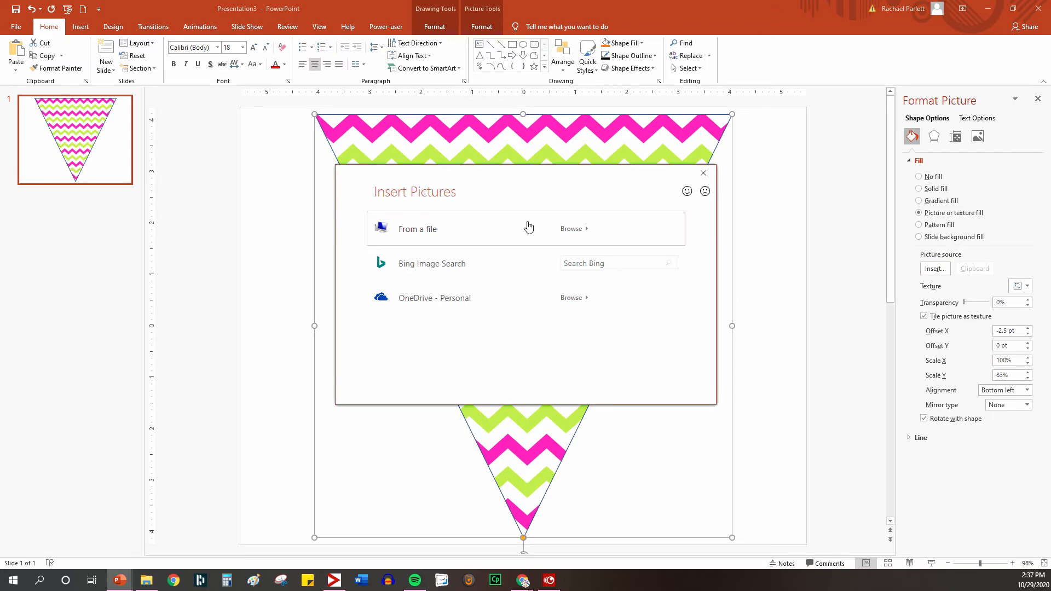
{"action": "left_click", "coordinate": [400, 236]}
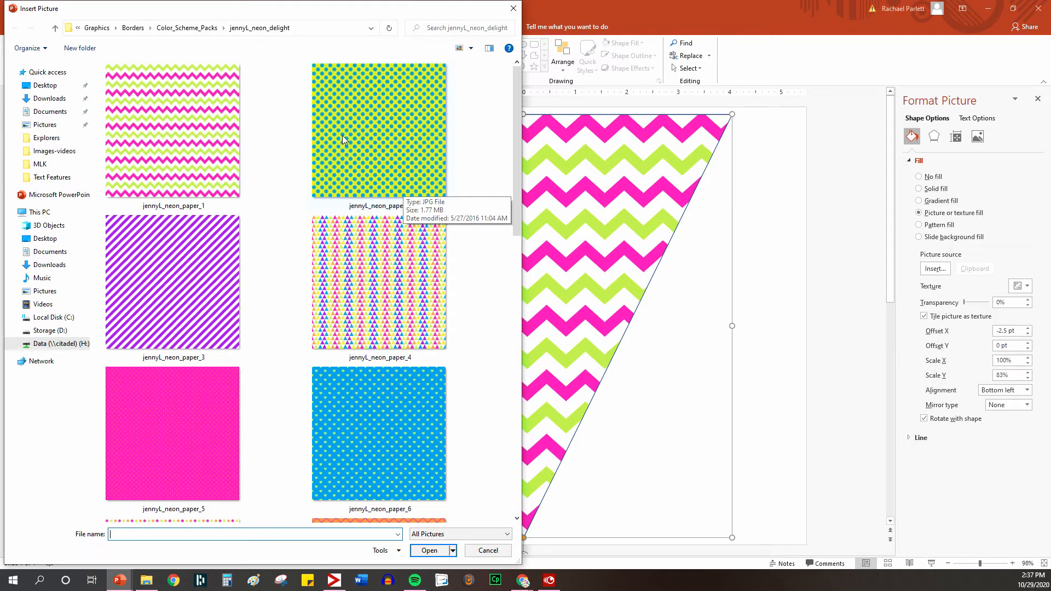
{"action": "double_click", "coordinate": [379, 128]}
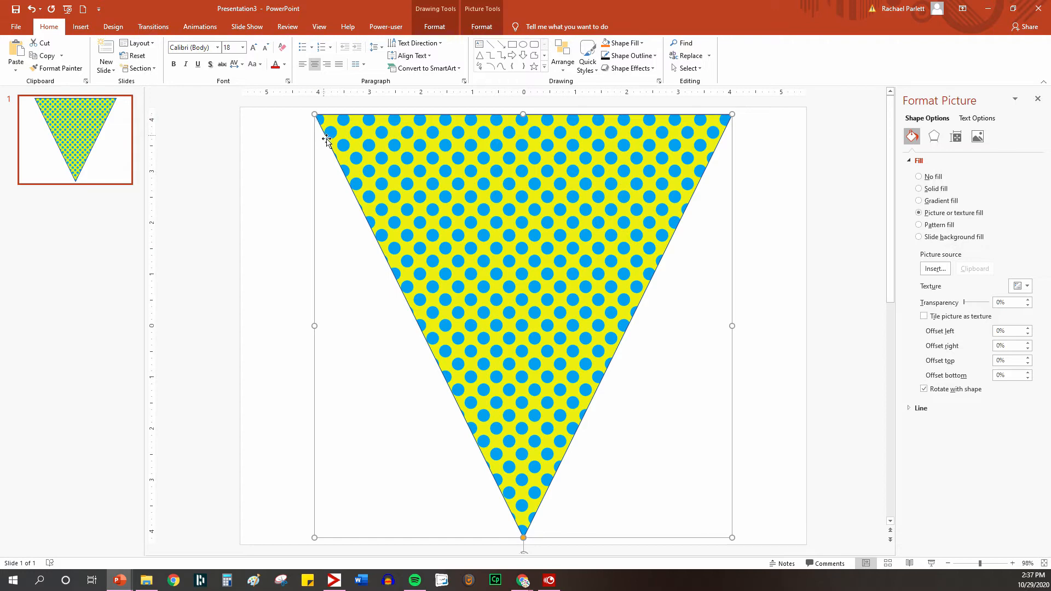
- Give the triangle a black outline with a weight of 6 pt
{"action": "left_click", "coordinate": [482, 26]}
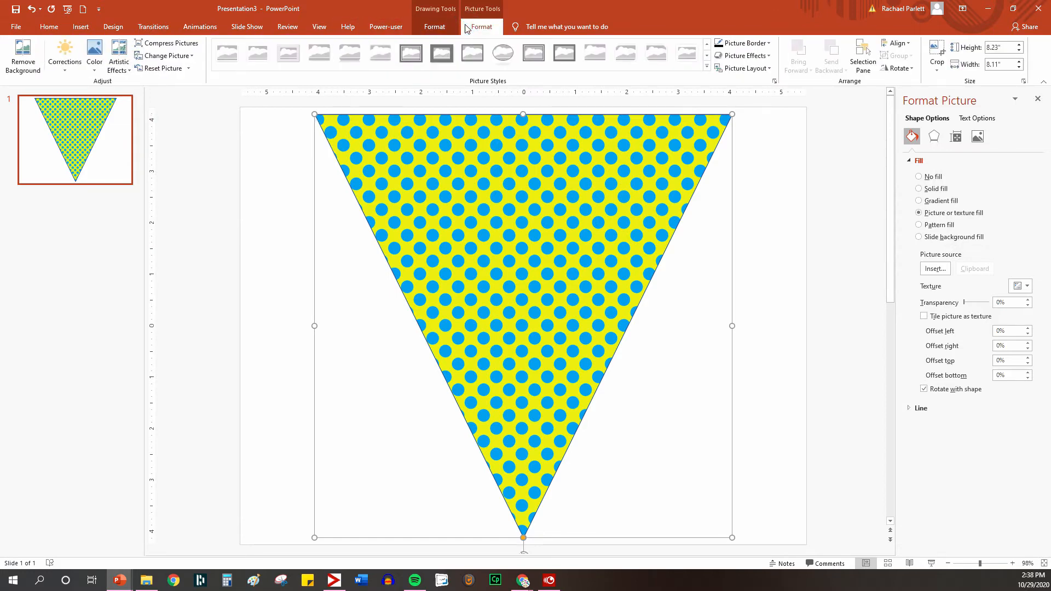
{"action": "left_click", "coordinate": [435, 27]}
{"action": "left_click", "coordinate": [407, 55]}
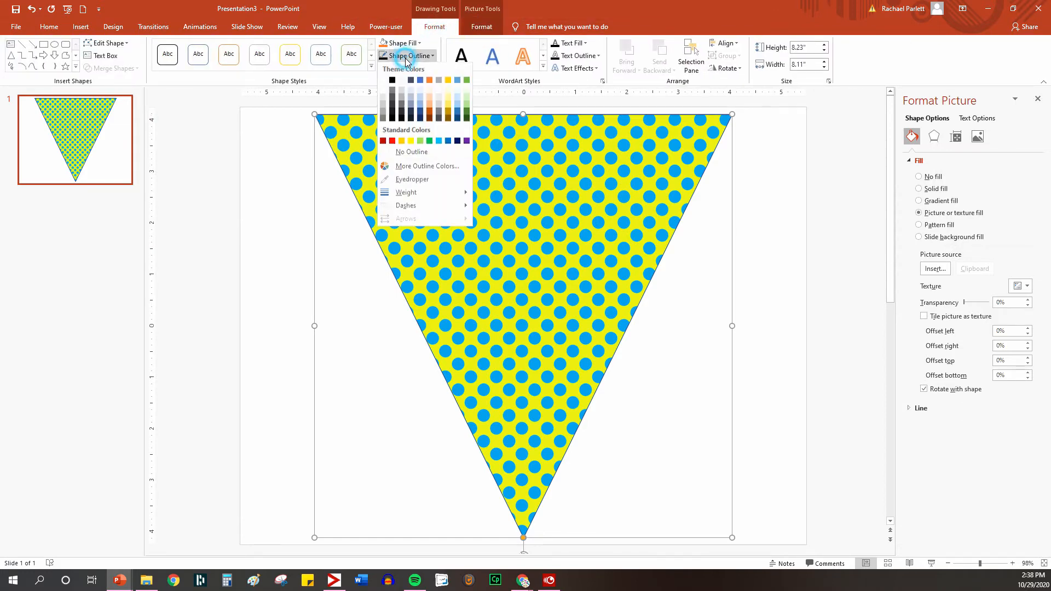
{"action": "mouse_move", "coordinate": [427, 193]}
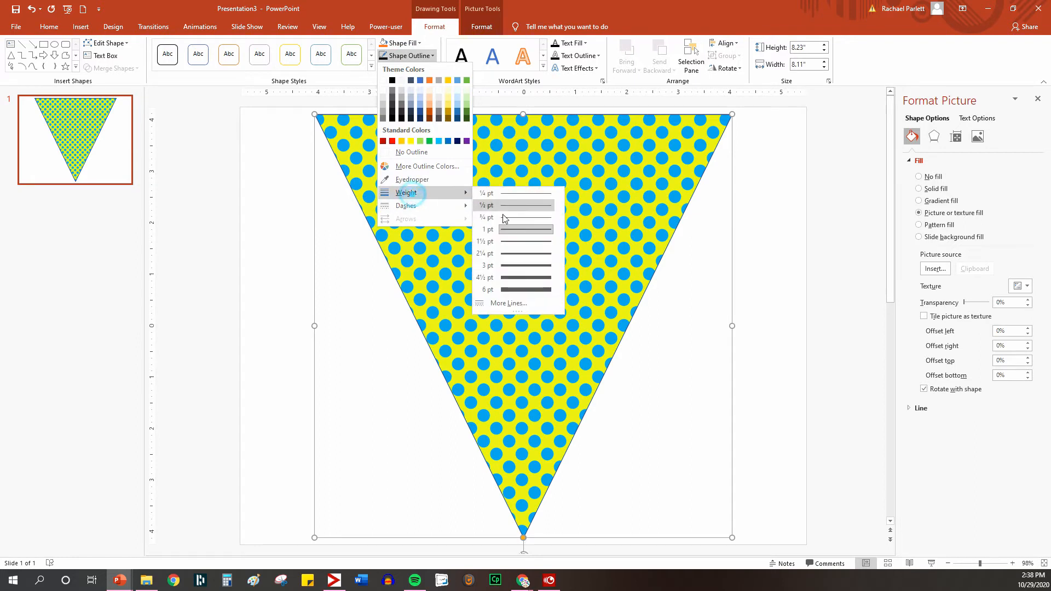
{"action": "left_click", "coordinate": [522, 293]}
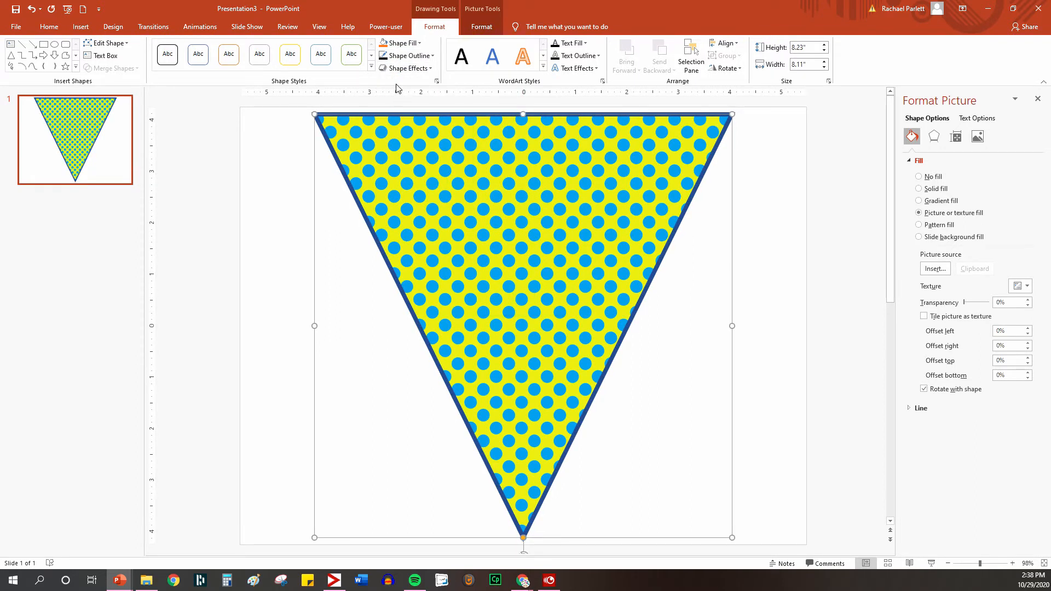
{"action": "left_click", "coordinate": [401, 56]}
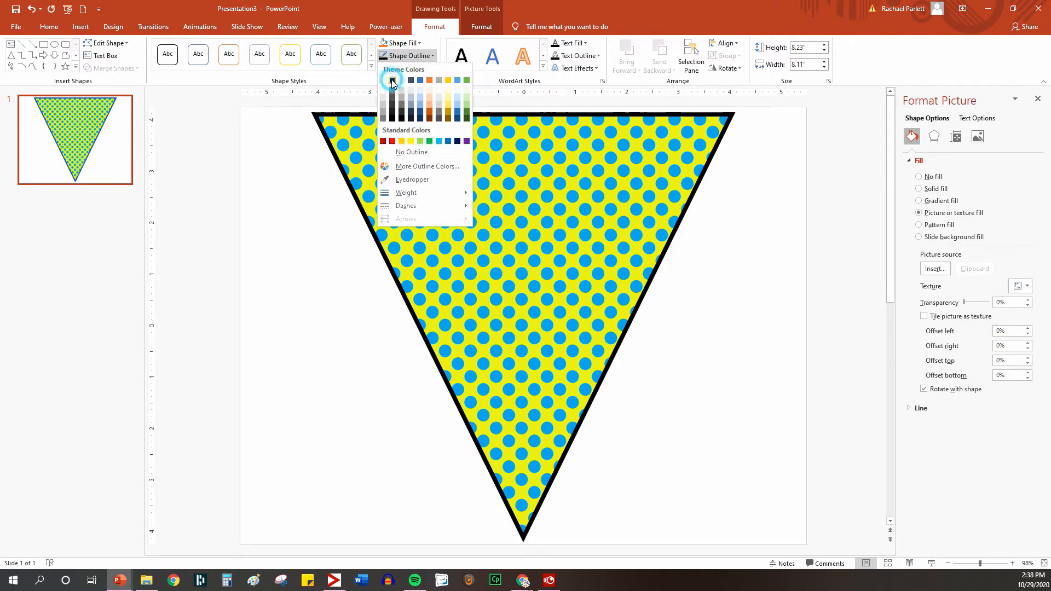
{"action": "left_click", "coordinate": [393, 87]}
- Shrink the triangle to about 7.92 inches high by 7.85 inches wide and centre it vertically on the slide
{"action": "left_click_drag", "start_coordinate": [571, 204], "coordinate": [568, 203]}
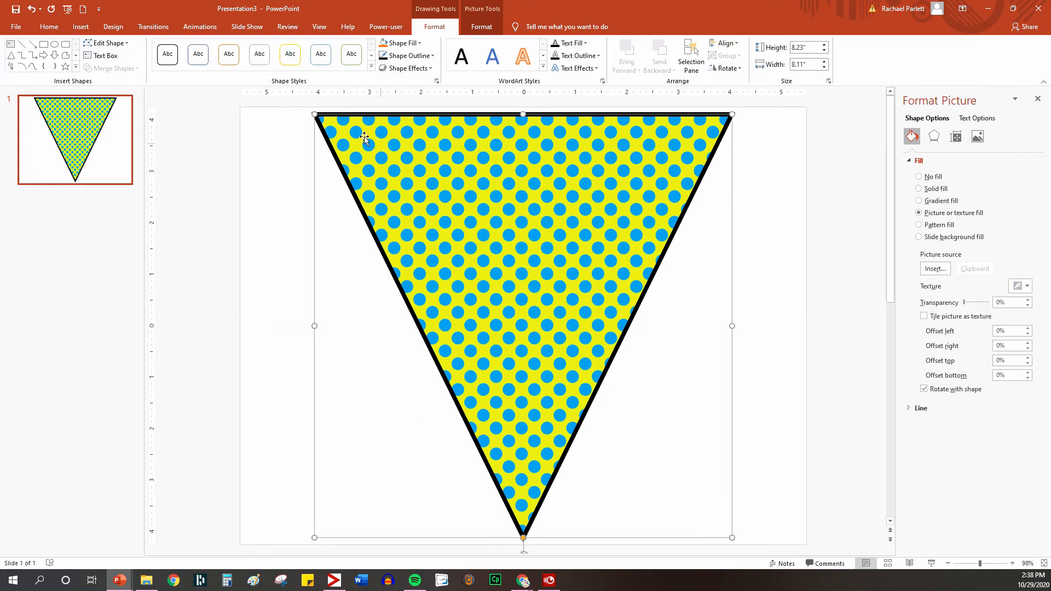
{"action": "left_click_drag", "start_coordinate": [315, 116], "coordinate": [328, 132]}
{"action": "left_click_drag", "start_coordinate": [575, 202], "coordinate": [555, 195]}
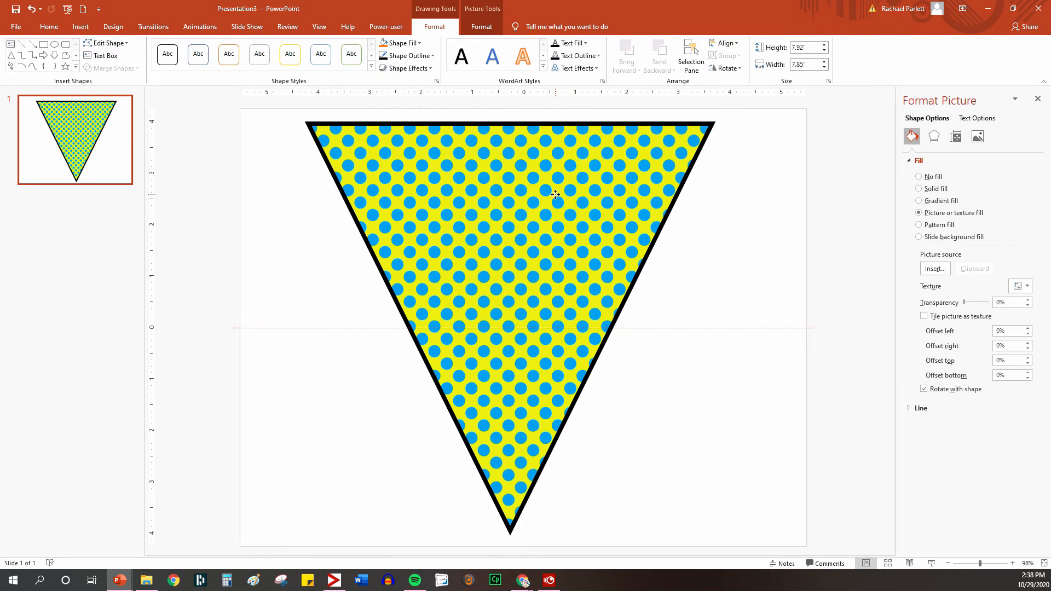
{"action": "left_click", "coordinate": [739, 303]}
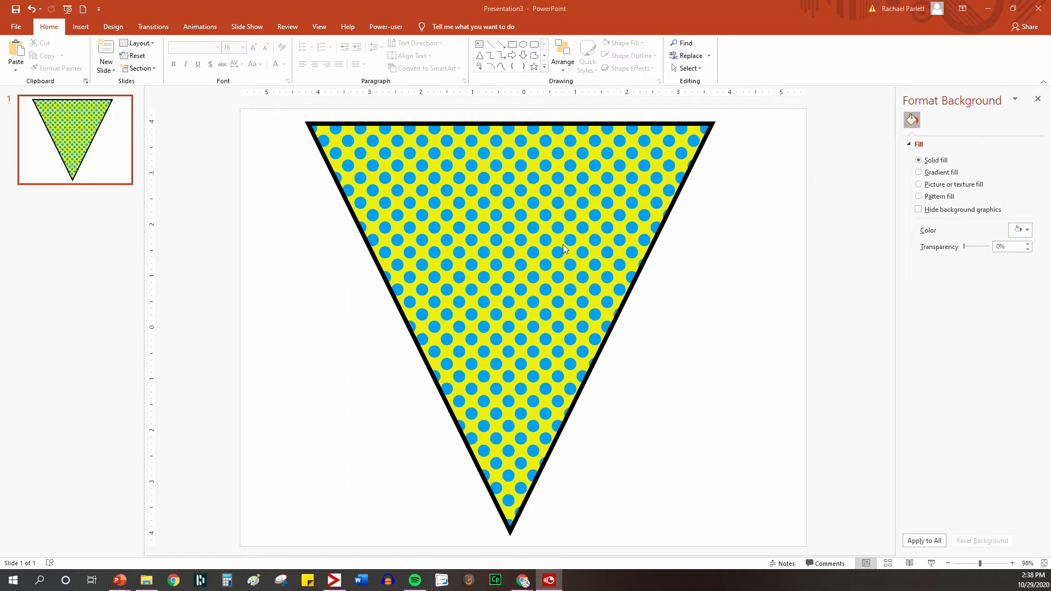
- Try tiling the triangle's polka-dot picture as a texture, and turn the tiling back off
{"action": "left_click", "coordinate": [583, 228]}
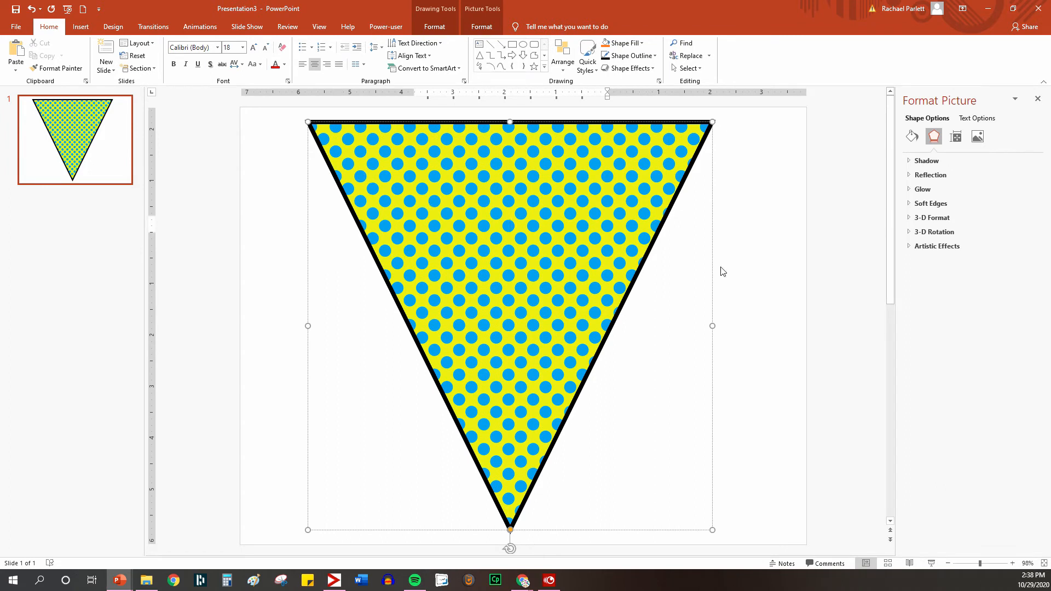
{"action": "left_click", "coordinate": [912, 137]}
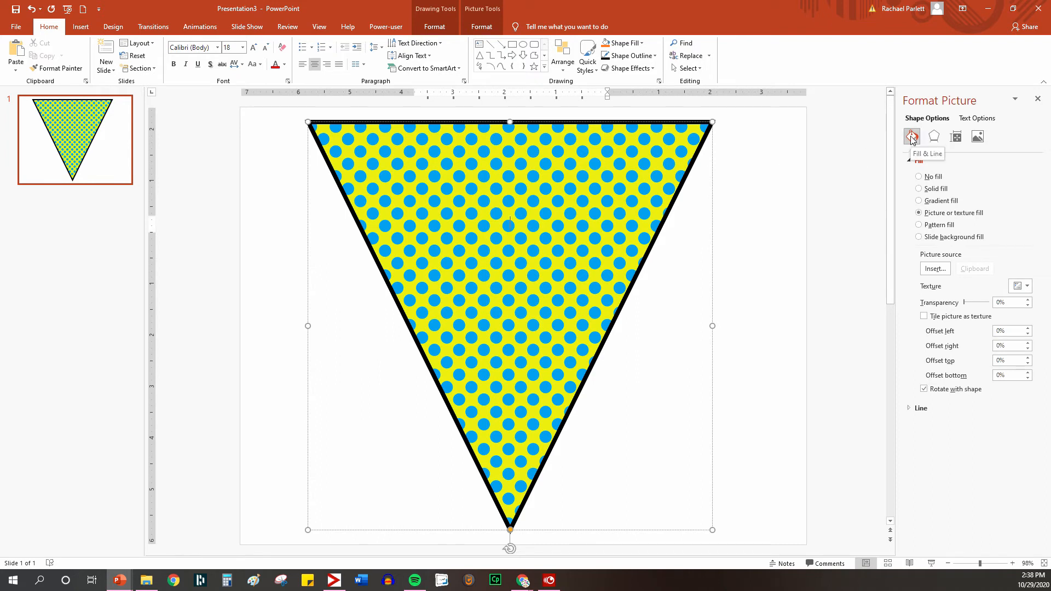
{"action": "left_click", "coordinate": [930, 317]}
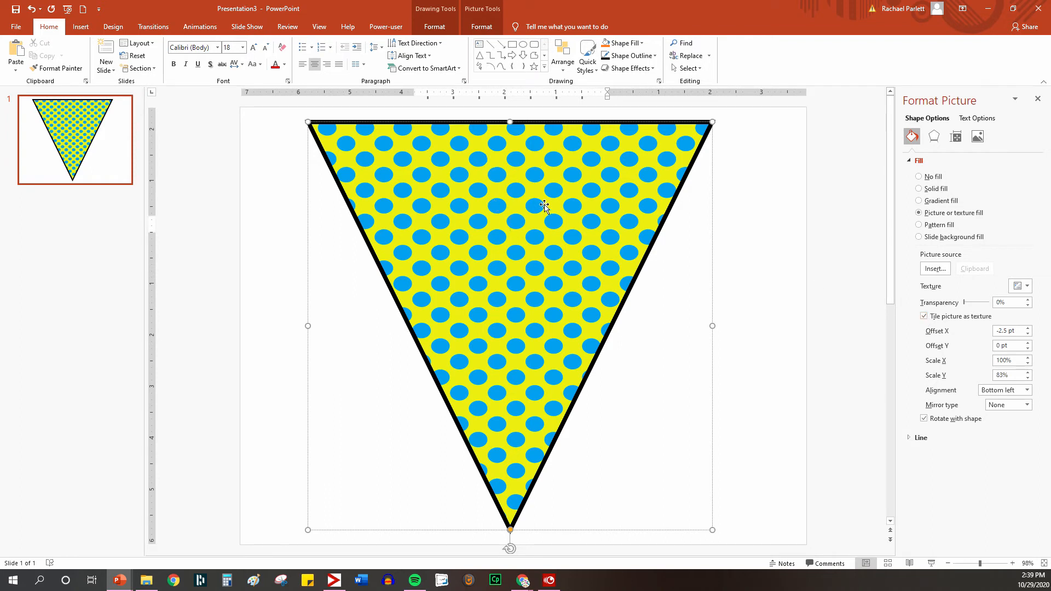
{"action": "left_click", "coordinate": [925, 317]}
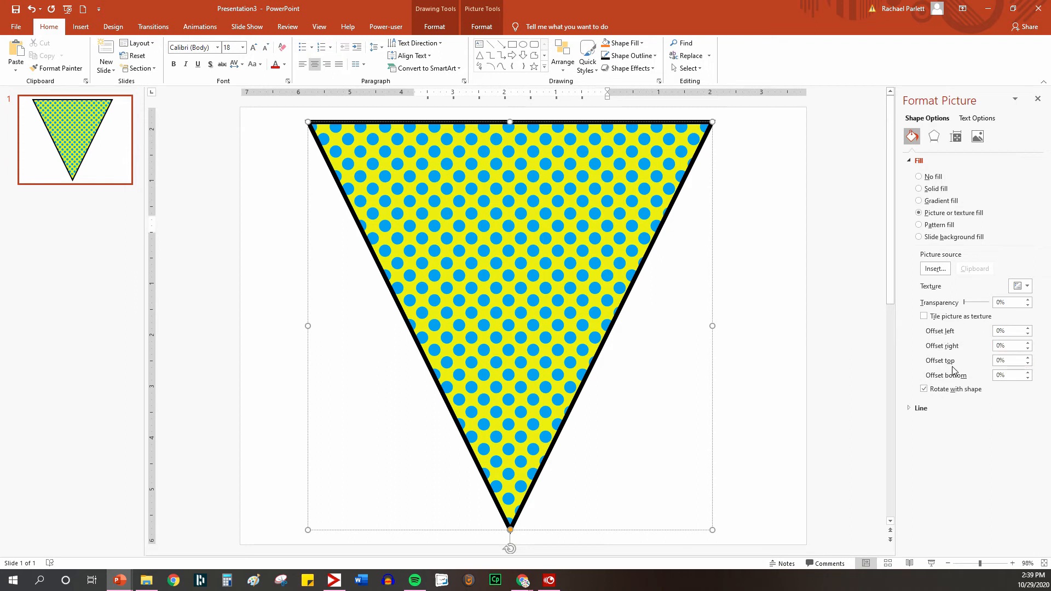
- Set the left offset of the triangle's picture fill to -4%
{"action": "left_click", "coordinate": [1028, 334]}
{"action": "left_click", "coordinate": [1028, 335]}
{"action": "left_click", "coordinate": [1027, 334]}
{"action": "left_click", "coordinate": [1028, 335]}
{"action": "left_click", "coordinate": [1028, 333]}
{"action": "left_click", "coordinate": [1028, 329]}
{"action": "left_click", "coordinate": [1028, 329]}
{"action": "left_click", "coordinate": [1028, 328]}
{"action": "left_click", "coordinate": [1028, 329]}
{"action": "left_click", "coordinate": [1027, 328]}
{"action": "left_click", "coordinate": [1028, 328]}
{"action": "left_click", "coordinate": [1027, 328]}
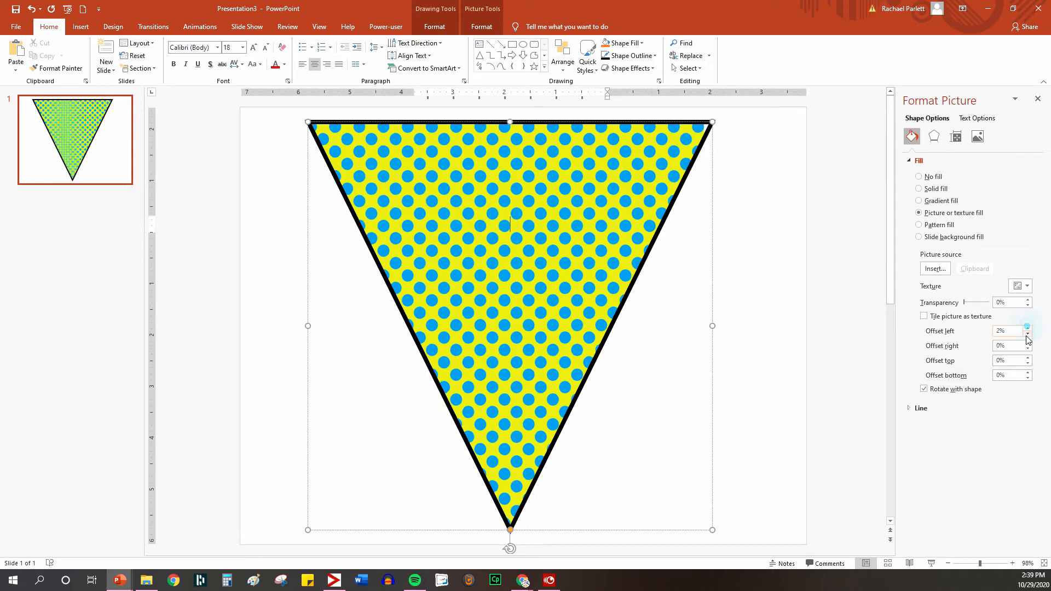
{"action": "left_click", "coordinate": [1028, 334]}
{"action": "left_click", "coordinate": [1028, 334]}
{"action": "left_click", "coordinate": [1027, 335]}
{"action": "left_click", "coordinate": [1028, 334]}
{"action": "left_click", "coordinate": [1028, 334]}
{"action": "left_click", "coordinate": [1028, 335]}
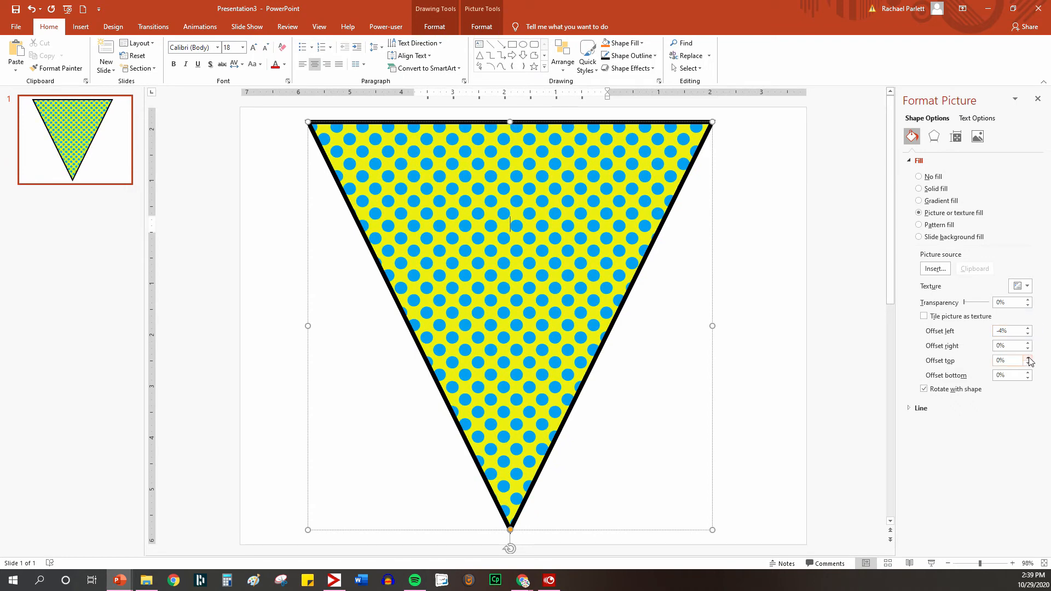
- Set the picture fill's top offset to 1% and its bottom offset to -1%, and deselect the triangle
{"action": "left_click", "coordinate": [1028, 358]}
{"action": "left_click", "coordinate": [1028, 358]}
{"action": "left_click", "coordinate": [1028, 358]}
{"action": "left_click", "coordinate": [1028, 358]}
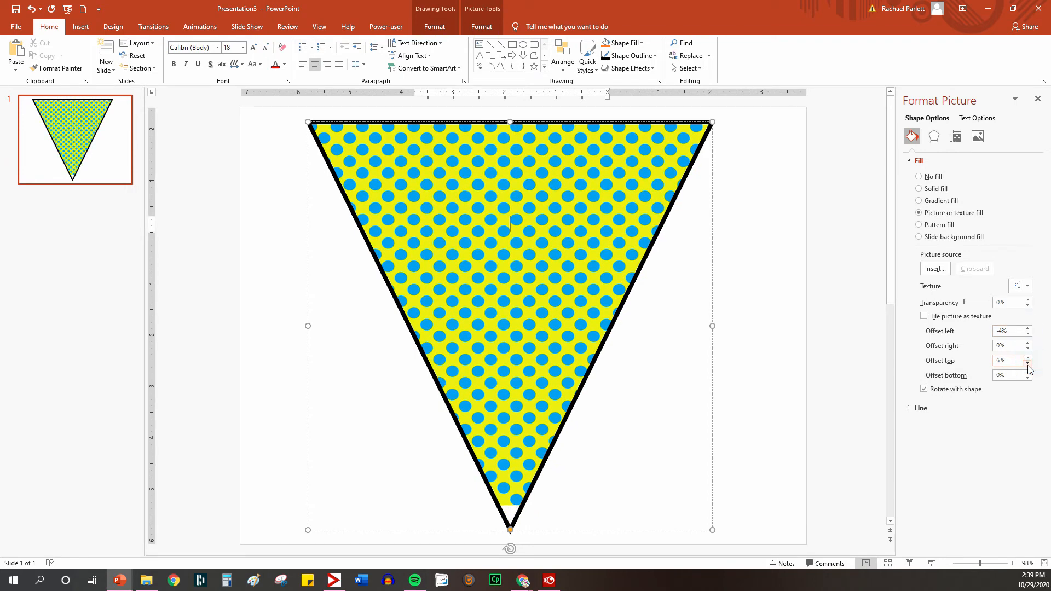
{"action": "left_click", "coordinate": [1028, 365]}
{"action": "left_click", "coordinate": [1028, 365]}
{"action": "left_click", "coordinate": [1028, 365]}
{"action": "left_click", "coordinate": [1028, 373]}
{"action": "left_click", "coordinate": [1028, 373]}
{"action": "left_click", "coordinate": [1025, 379]}
{"action": "left_click", "coordinate": [1026, 379]}
{"action": "left_click", "coordinate": [1027, 379]}
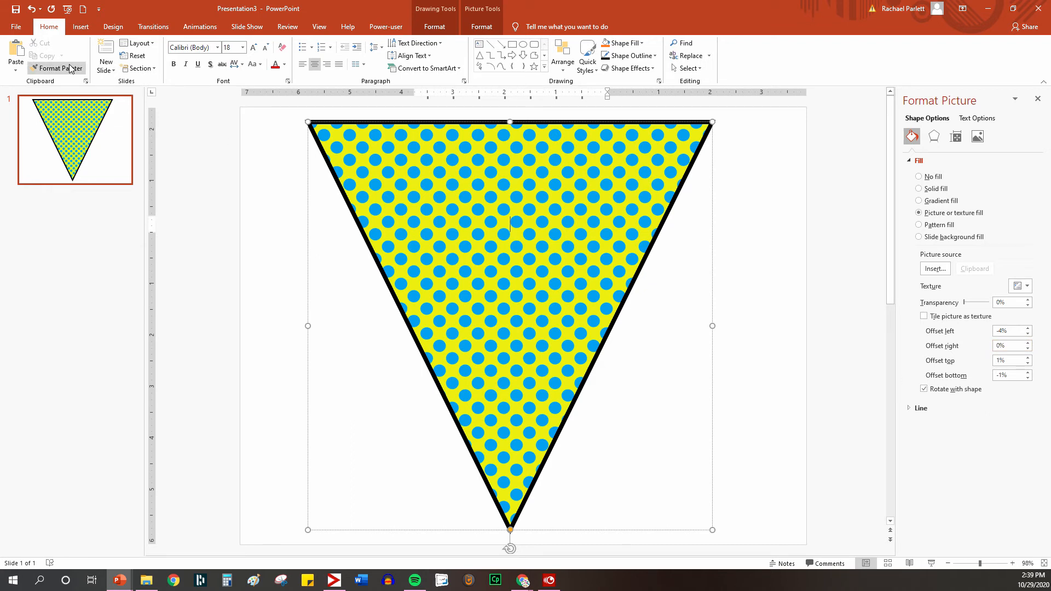
{"action": "left_click", "coordinate": [556, 242]}
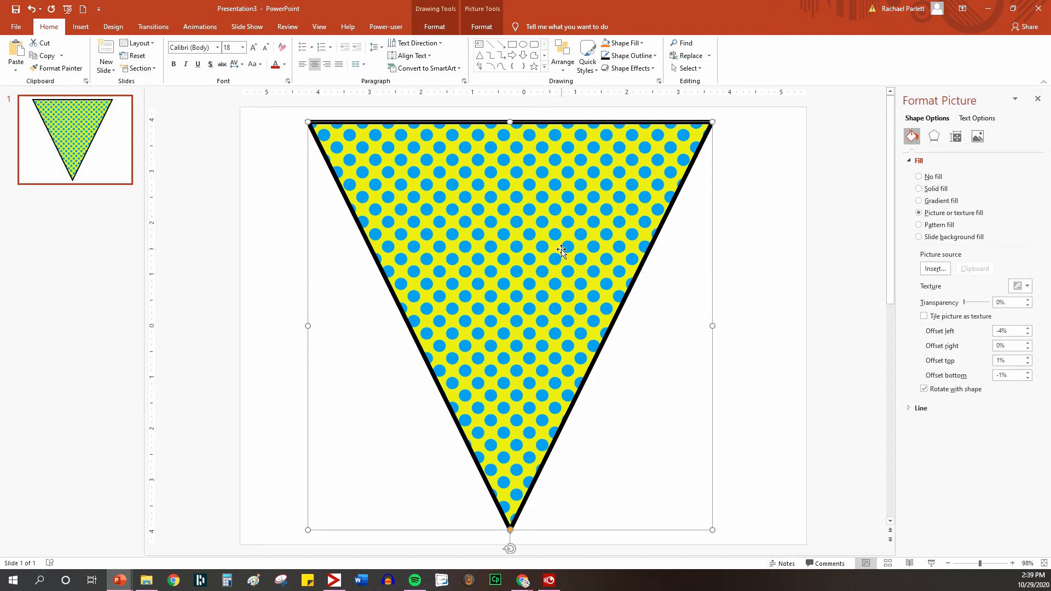
{"action": "left_click", "coordinate": [259, 201]}
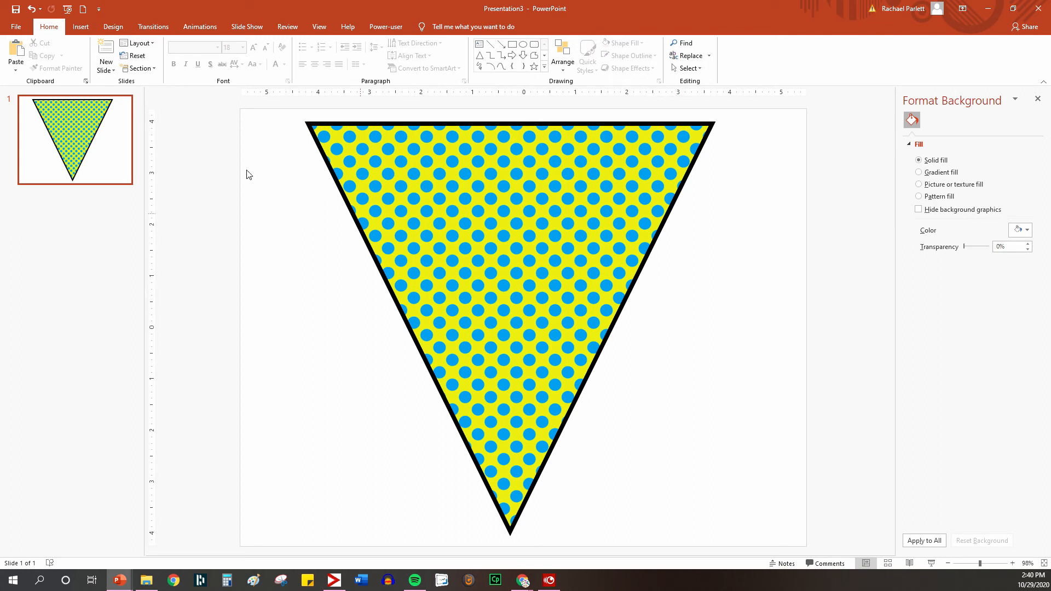
- Draw an oval about 3.48 inches high by 3.65 inches wide, centred horizontally in the upper part of the triangle
{"action": "left_click", "coordinate": [80, 26]}
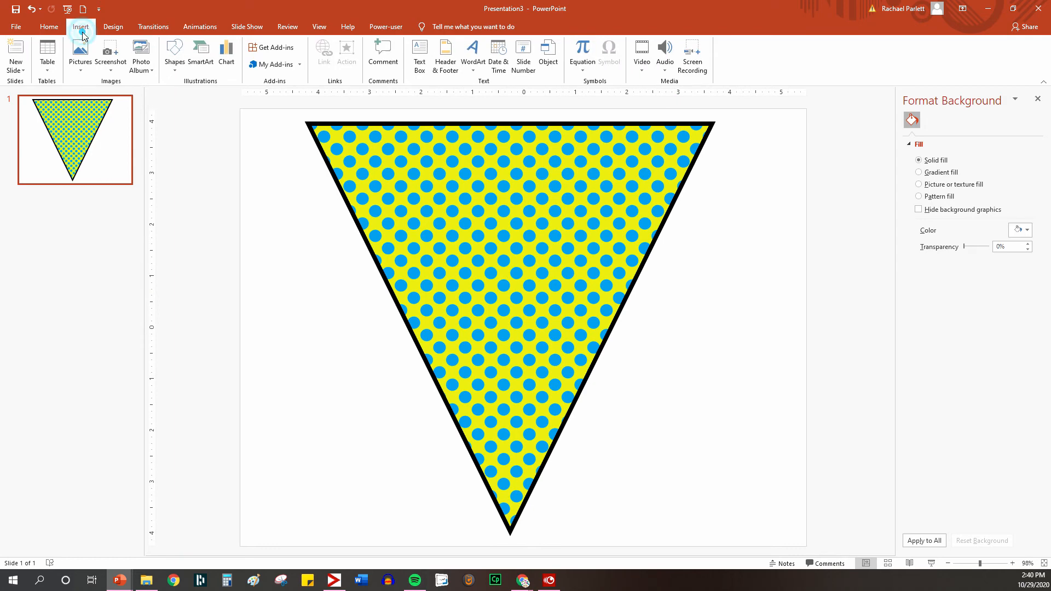
{"action": "left_click", "coordinate": [175, 65]}
{"action": "left_click", "coordinate": [212, 93]}
{"action": "left_click_drag", "start_coordinate": [424, 147], "coordinate": [608, 323]}
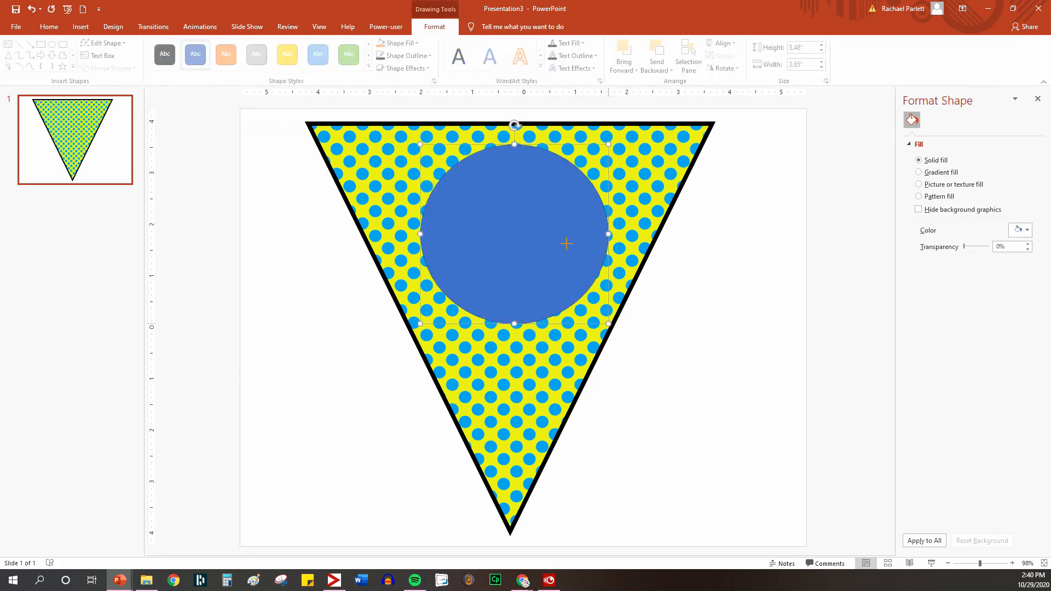
{"action": "left_click_drag", "start_coordinate": [567, 245], "coordinate": [562, 249]}
- Fill the oval with white and remove its outline
{"action": "left_click", "coordinate": [401, 43]}
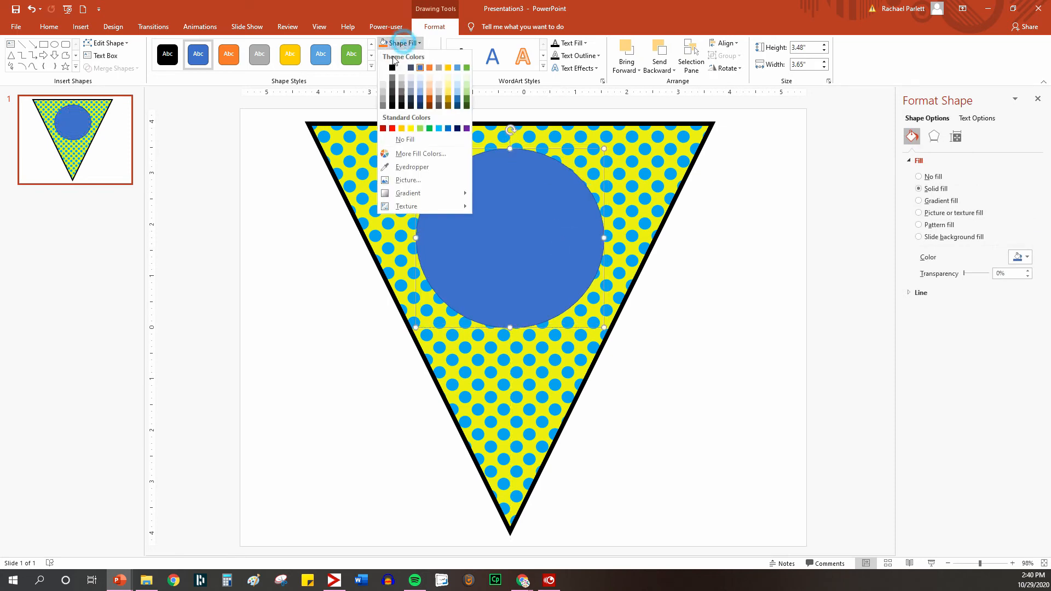
{"action": "left_click", "coordinate": [401, 67]}
{"action": "left_click", "coordinate": [397, 55]}
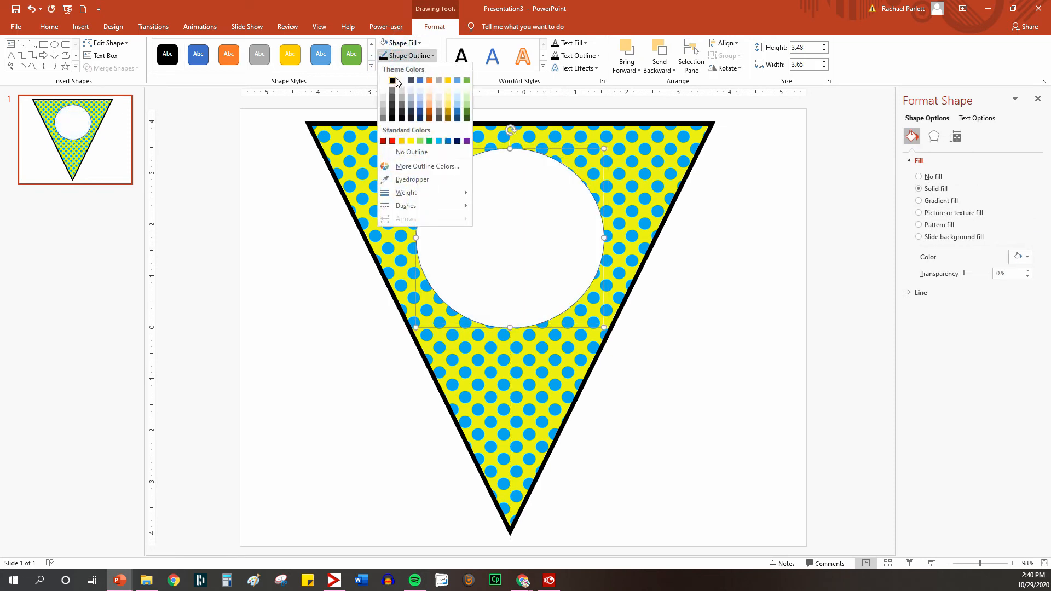
{"action": "left_click", "coordinate": [431, 153]}
- Stretch the white oval slightly taller so it looks round, and nudge it down a little within the triangle
{"action": "left_click", "coordinate": [499, 222]}
{"action": "left_click_drag", "start_coordinate": [509, 148], "coordinate": [509, 142]}
{"action": "left_click", "coordinate": [509, 201]}
{"action": "left_click_drag", "start_coordinate": [509, 203], "coordinate": [508, 207]}
- Add a text box over the white circle containing a centred capital W
{"action": "left_click", "coordinate": [80, 26]}
{"action": "left_click", "coordinate": [419, 54]}
{"action": "left_click_drag", "start_coordinate": [440, 163], "coordinate": [597, 322]}
{"action": "left_click", "coordinate": [315, 64]}
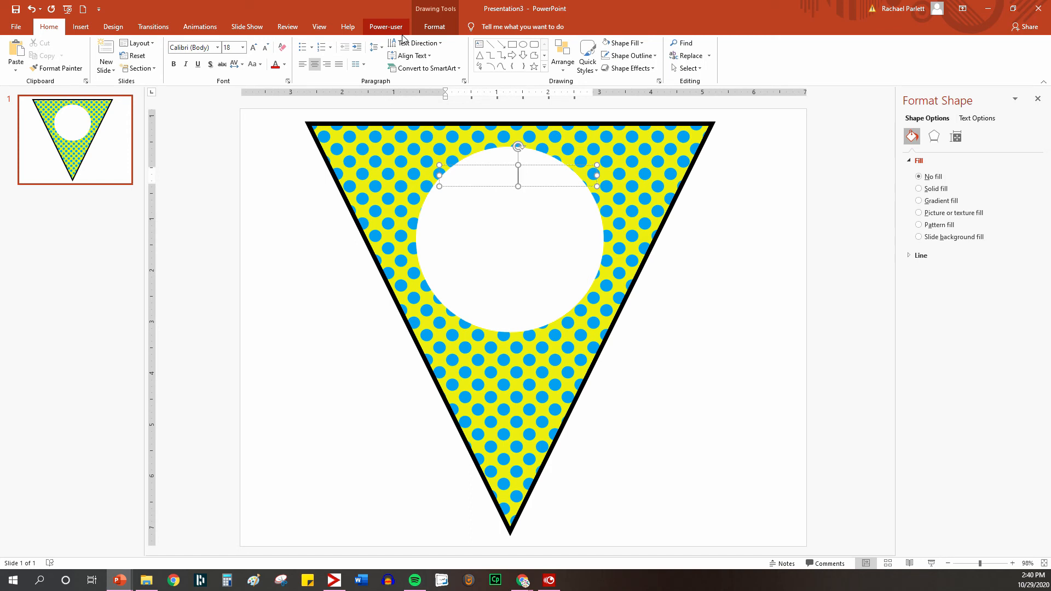
{"action": "double_click", "coordinate": [524, 177]}
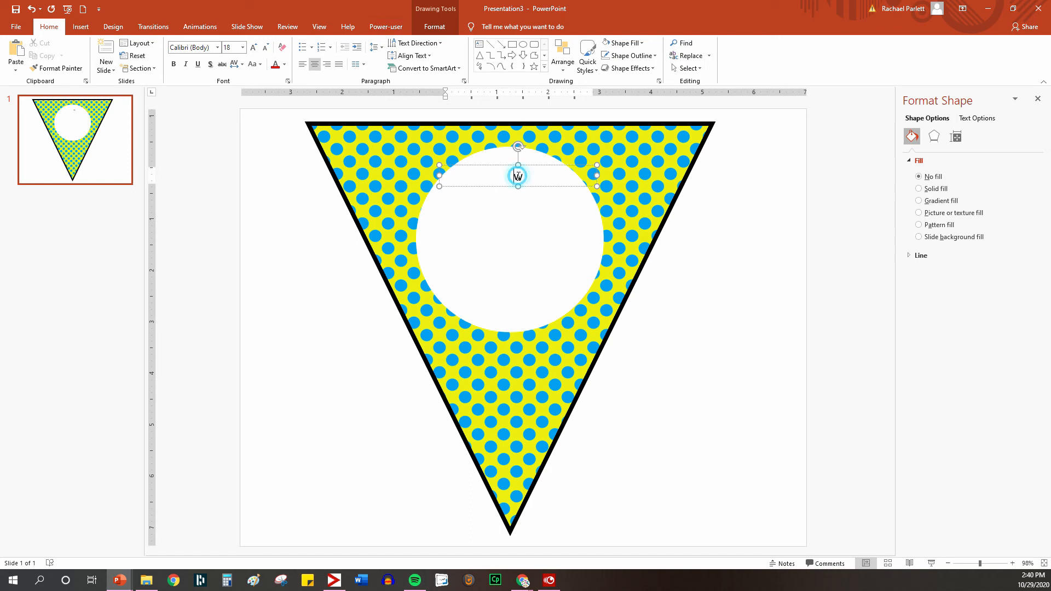
{"action": "left_click", "coordinate": [255, 64]}
{"action": "left_click", "coordinate": [282, 104]}
- Enlarge the letter W to a font size of 239
{"action": "left_click", "coordinate": [255, 48]}
{"action": "left_click", "coordinate": [255, 49]}
{"action": "left_click", "coordinate": [254, 48]}
{"action": "left_click", "coordinate": [254, 48]}
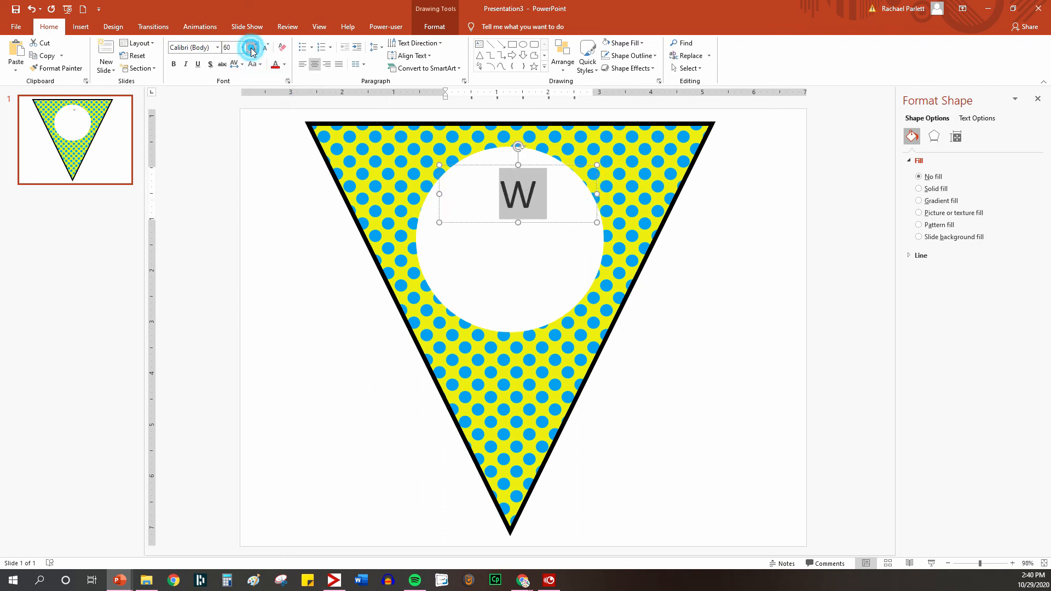
{"action": "left_click", "coordinate": [253, 48]}
{"action": "left_click", "coordinate": [252, 50]}
{"action": "left_click", "coordinate": [252, 49]}
{"action": "left_click", "coordinate": [252, 49]}
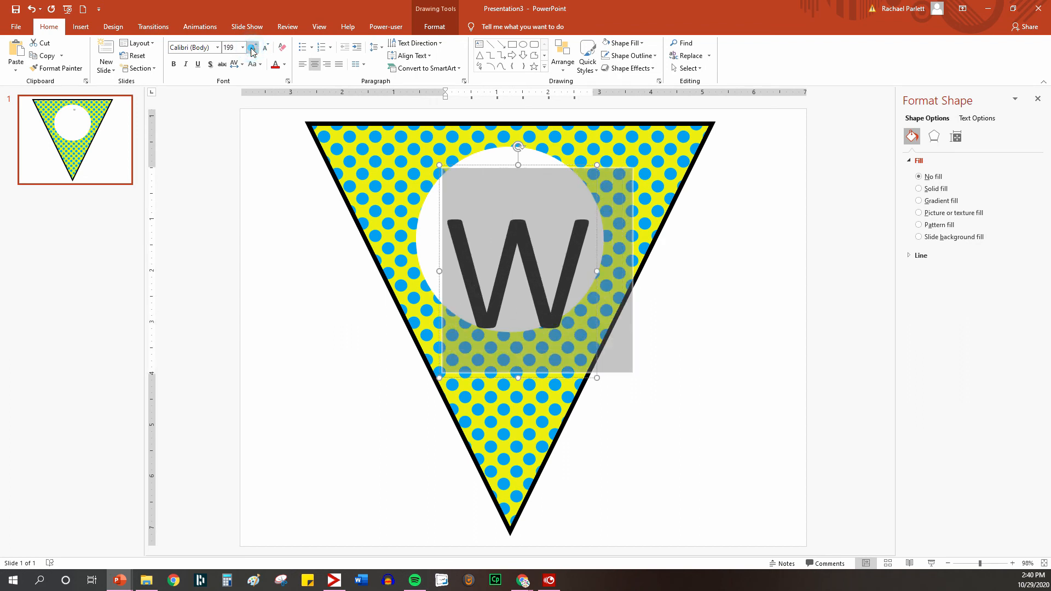
{"action": "left_click", "coordinate": [253, 50]}
{"action": "left_click", "coordinate": [252, 50]}
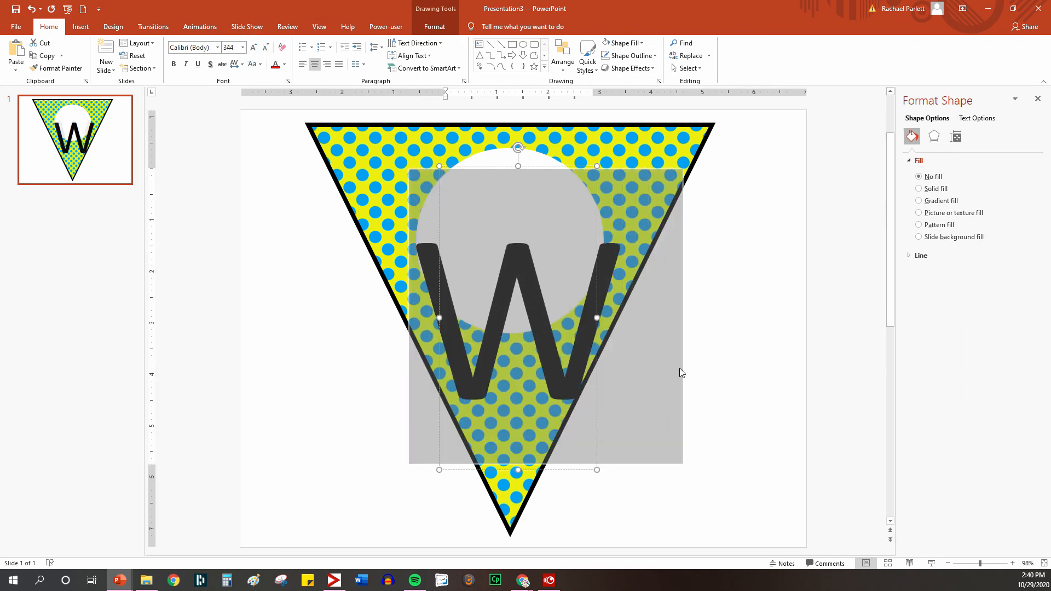
{"action": "left_click", "coordinate": [266, 47]}
{"action": "left_click", "coordinate": [266, 47]}
- Move the W's text box up so the letter sits centred in the white circle, and deselect it
{"action": "left_click", "coordinate": [774, 408]}
{"action": "left_click", "coordinate": [529, 260]}
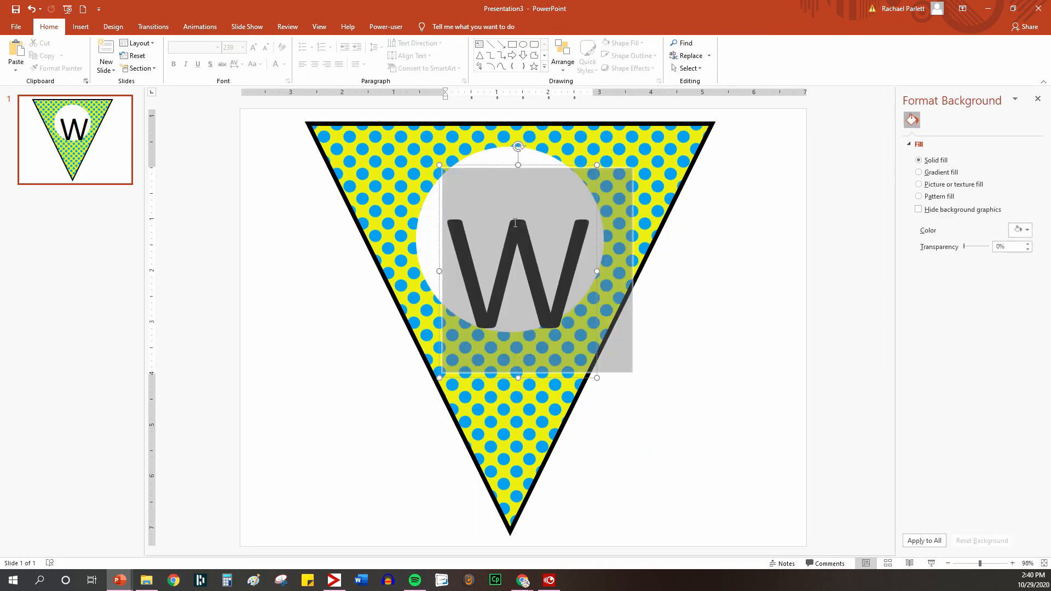
{"action": "left_click_drag", "start_coordinate": [530, 164], "coordinate": [522, 138]}
{"action": "left_click", "coordinate": [723, 318]}
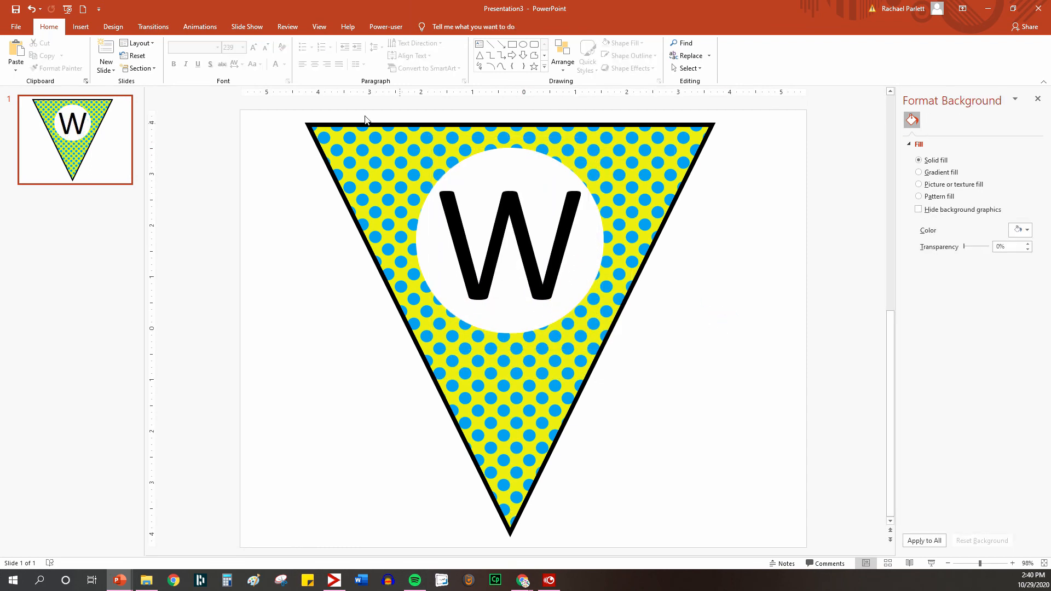